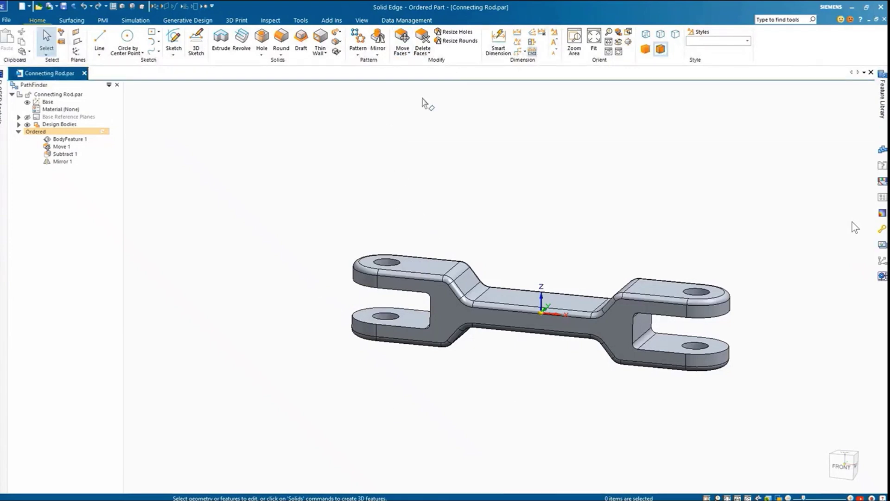
# Move all faces of the upper-left fork arm 15 mm outward along the rod, using the hole centre as the move origin.
pyautogui.click(406, 55)
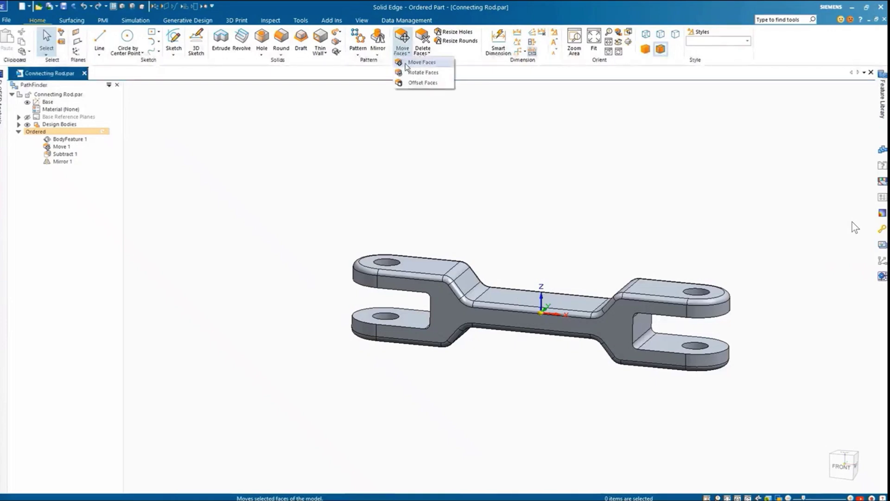
pyautogui.click(408, 62)
pyautogui.moveTo(326, 228); pyautogui.dragTo(505, 319)
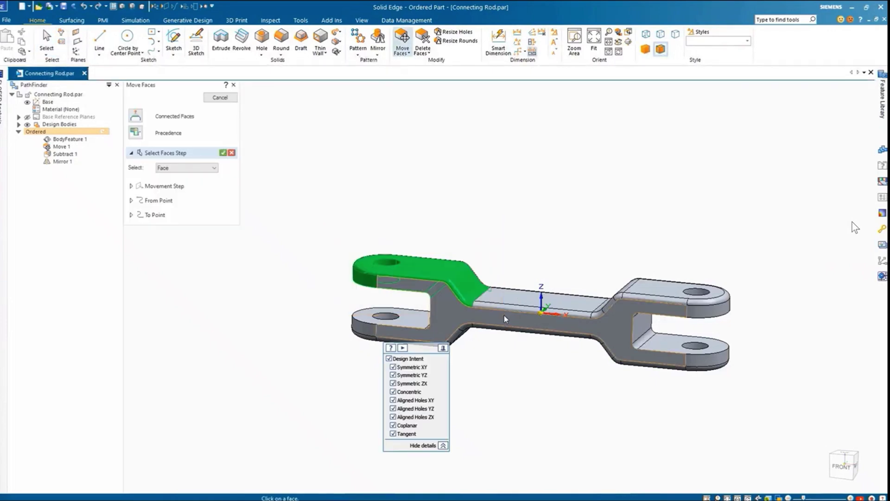
pyautogui.rightClick(499, 204)
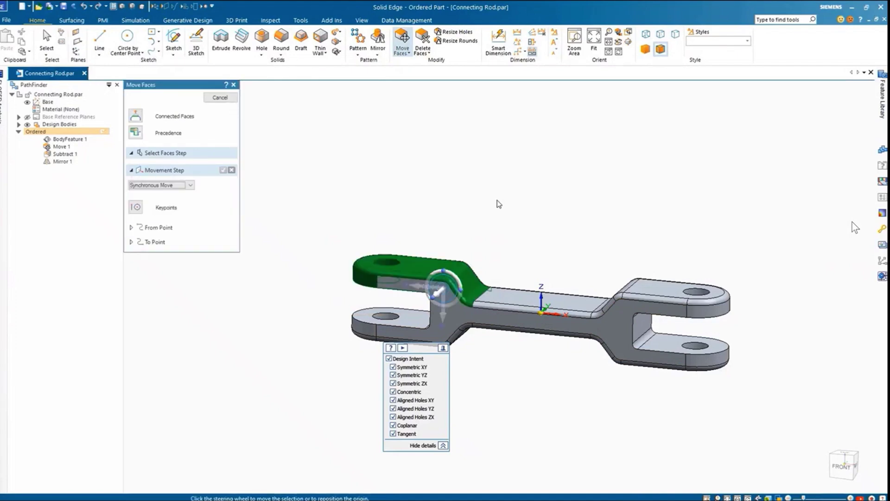
pyautogui.click(442, 291)
pyautogui.click(394, 260)
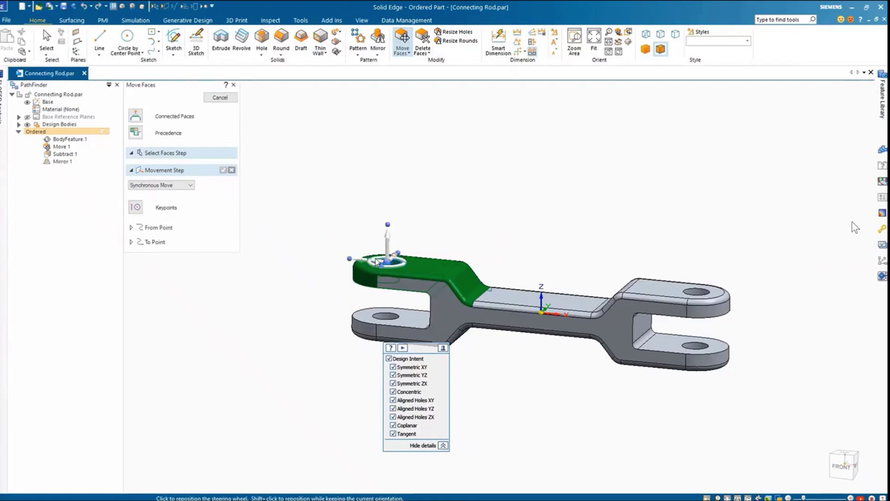
pyautogui.click(364, 262)
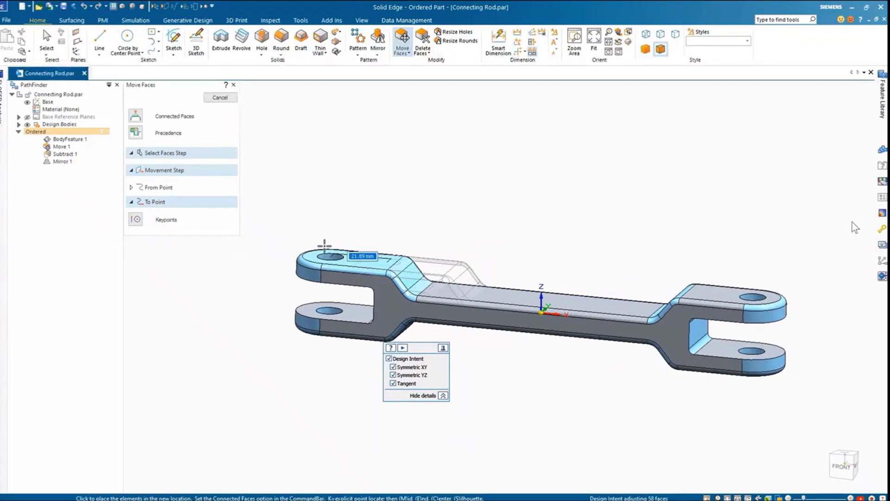
pyautogui.write('15.')
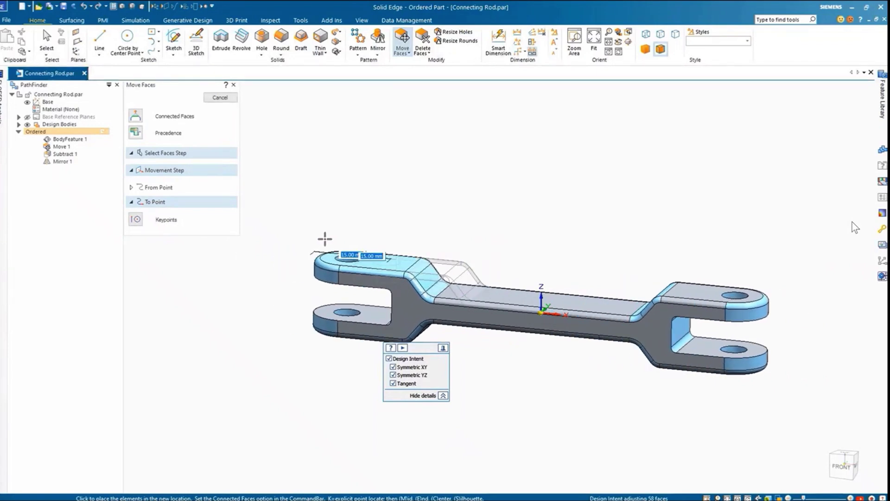
pyautogui.click(309, 188)
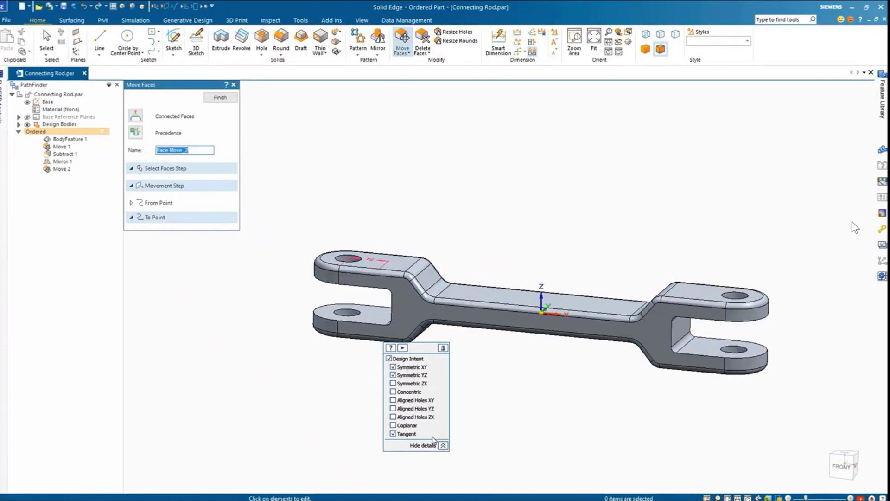
# Turn off the Symmetric YZ design intent for the face move and finish the feature.
pyautogui.click(393, 374)
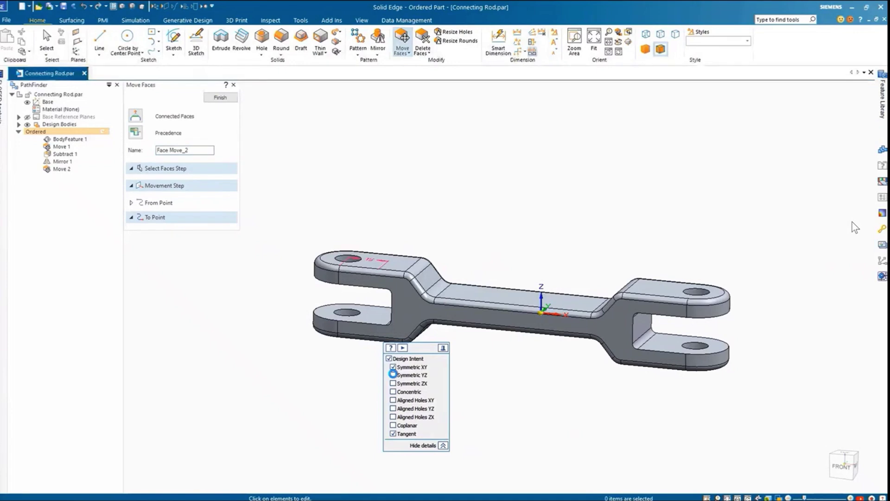
pyautogui.click(393, 375)
pyautogui.rightClick(433, 176)
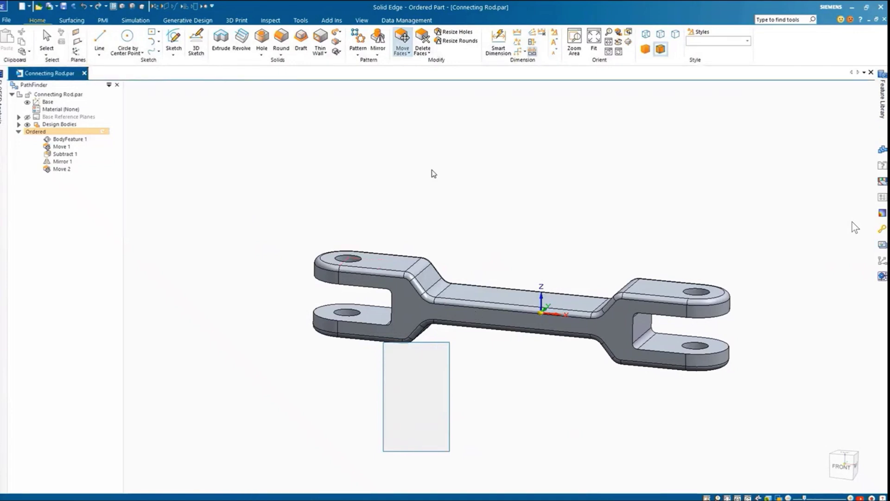
pyautogui.click(226, 98)
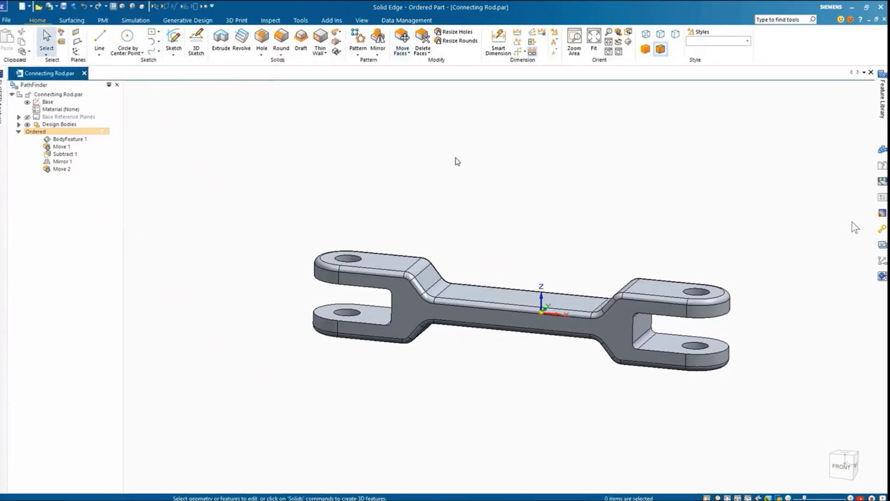
# Reopen the definition of the Move 2 feature and enable its Symmetric YZ design intent.
pyautogui.click(55, 170)
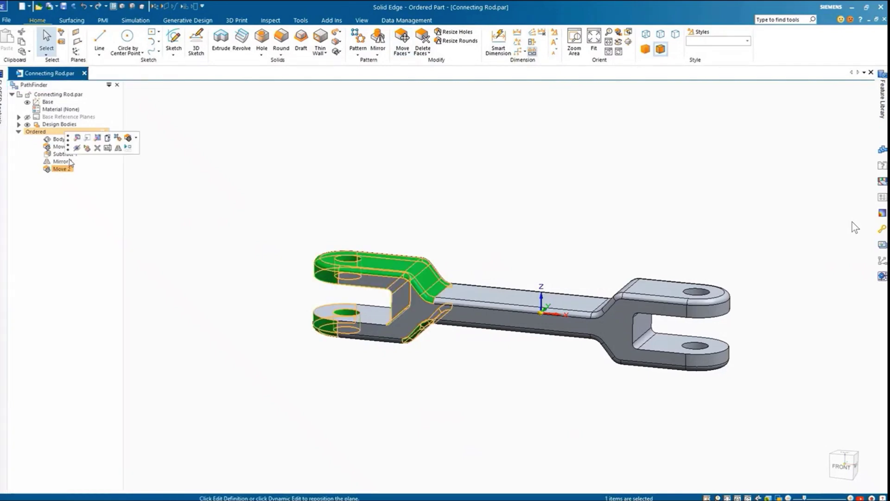
pyautogui.click(75, 140)
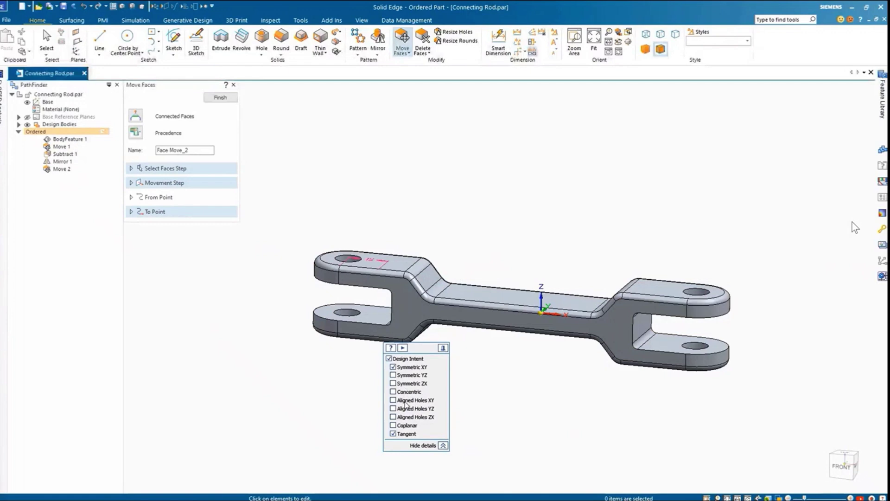
pyautogui.click(393, 374)
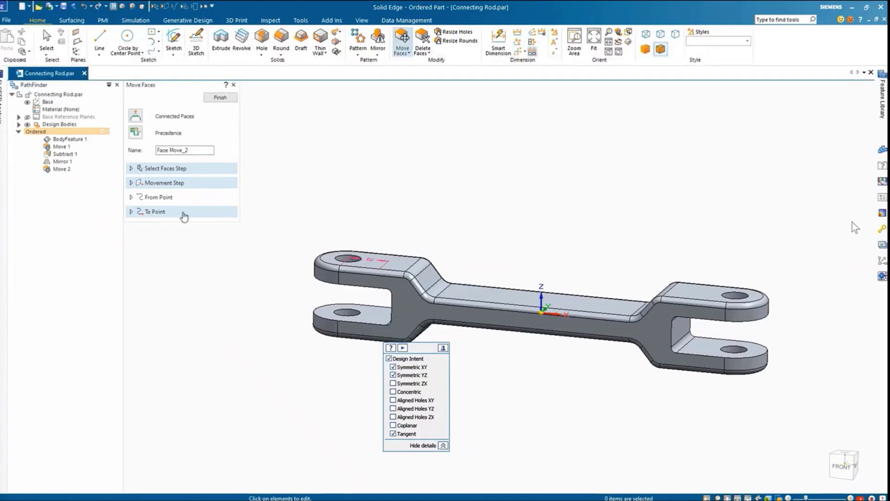
# Redefine the face move as 20 mm outward from the upper-left hole centre and finish the feature.
pyautogui.click(163, 184)
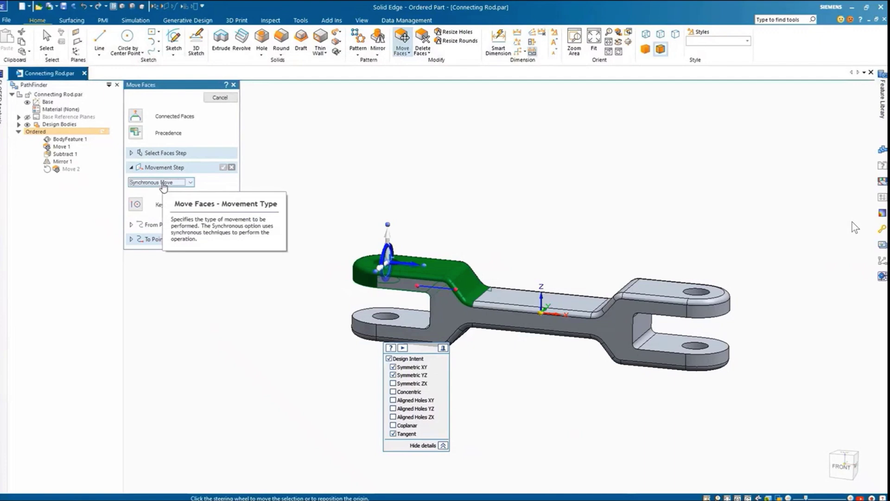
pyautogui.click(394, 263)
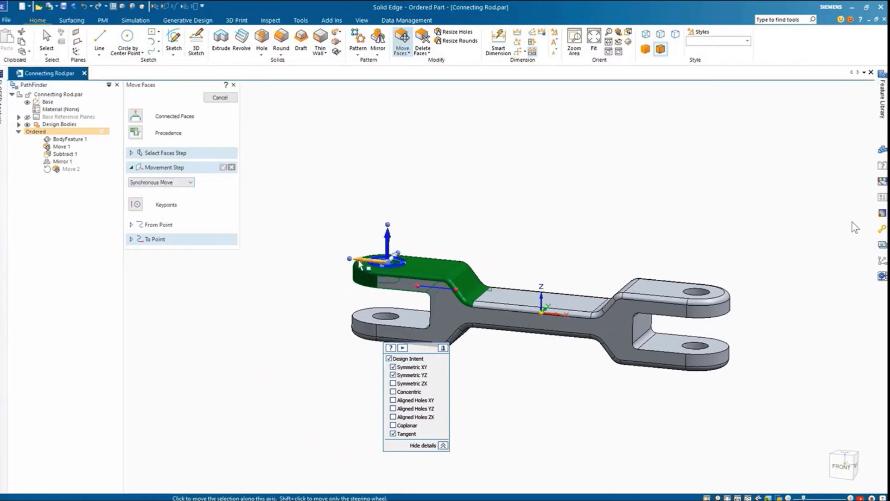
pyautogui.click(361, 265)
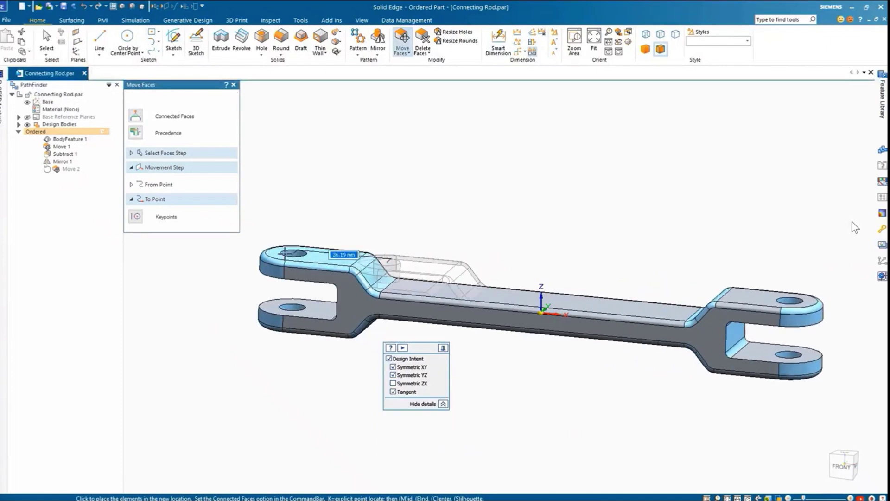
pyautogui.write('20.0')
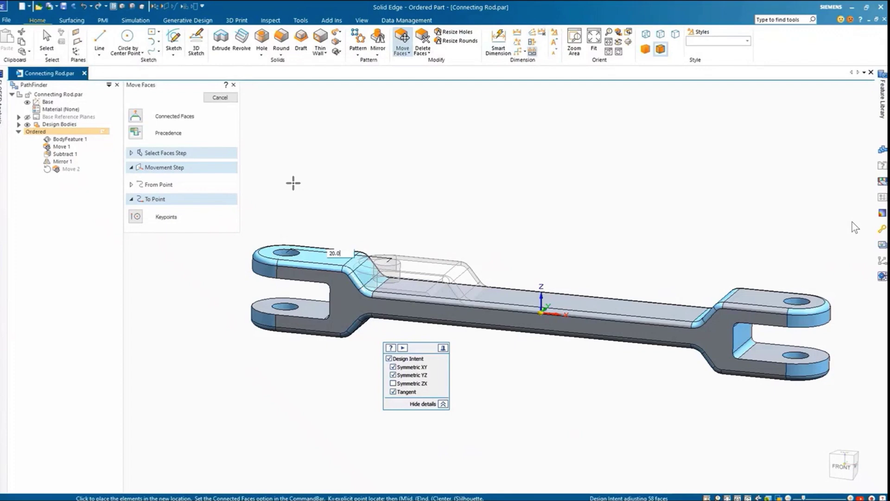
pyautogui.press('Return')
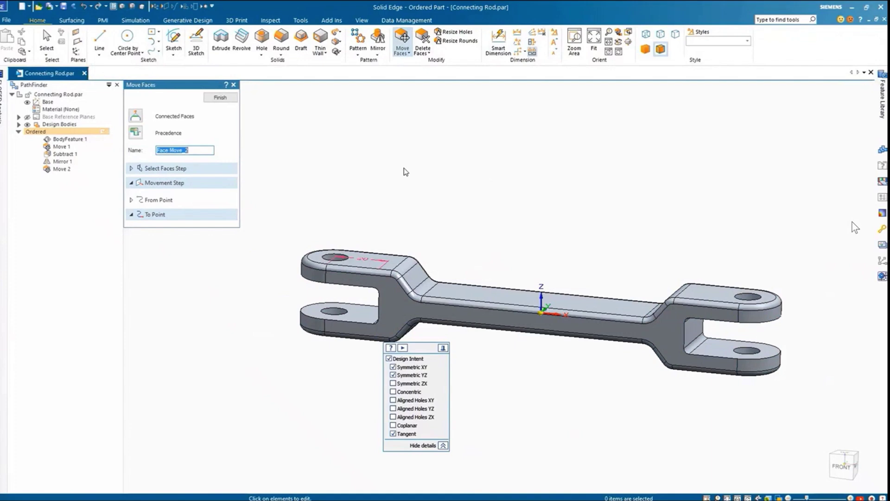
pyautogui.click(216, 102)
# Start Rotate Faces and accept the upper-left arm's top, underside, rounded end and hole faces as the selection.
pyautogui.moveTo(485, 172); pyautogui.dragTo(473, 158, button='middle')
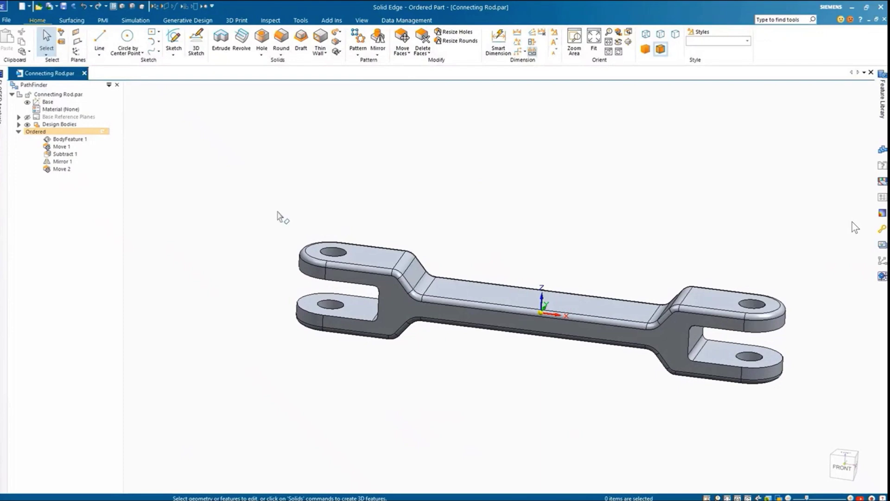
pyautogui.click(402, 51)
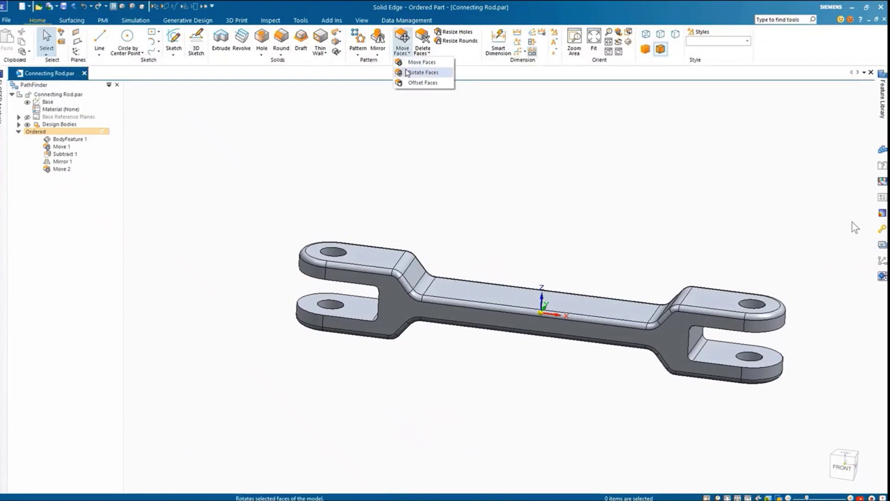
pyautogui.click(407, 73)
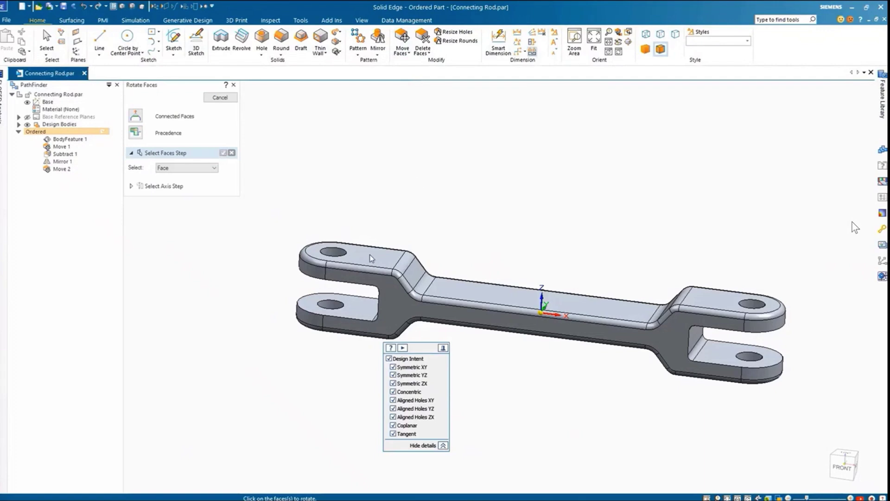
pyautogui.click(358, 265)
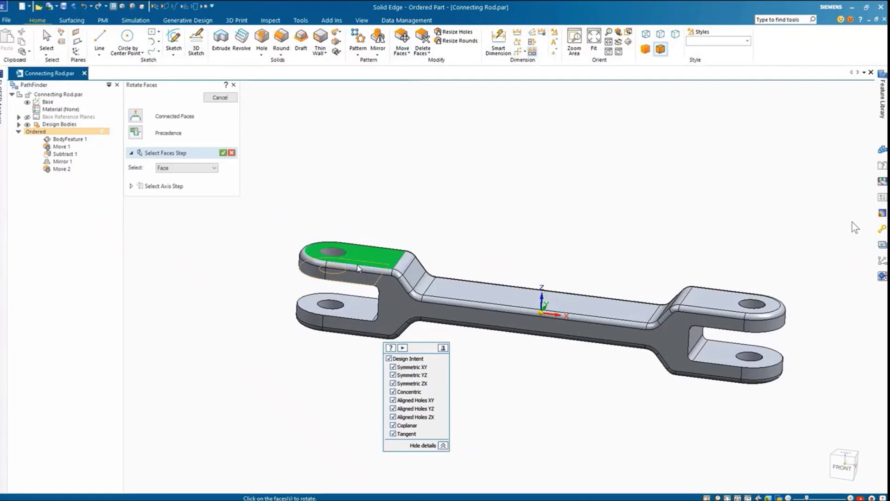
pyautogui.click(308, 266)
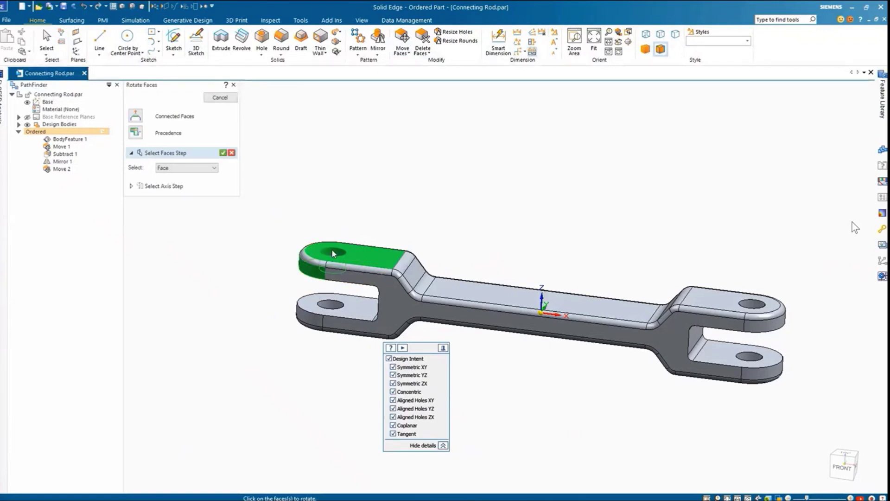
pyautogui.rightClick(358, 281)
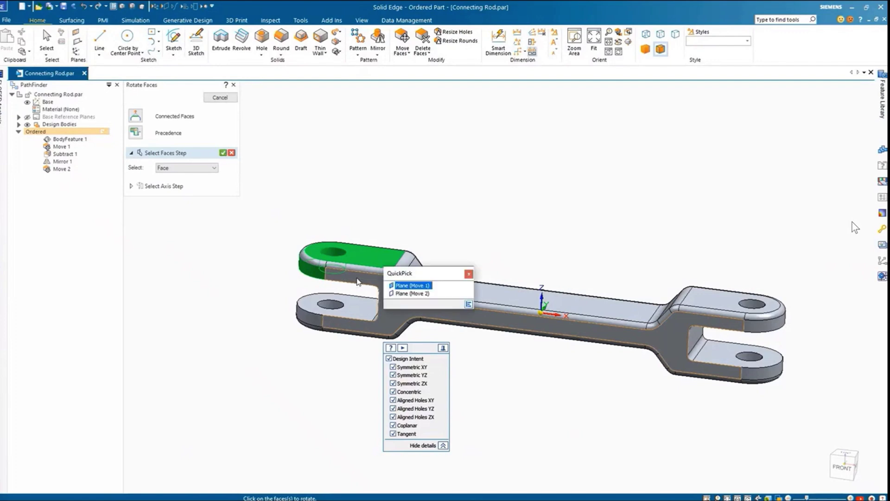
pyautogui.click(411, 292)
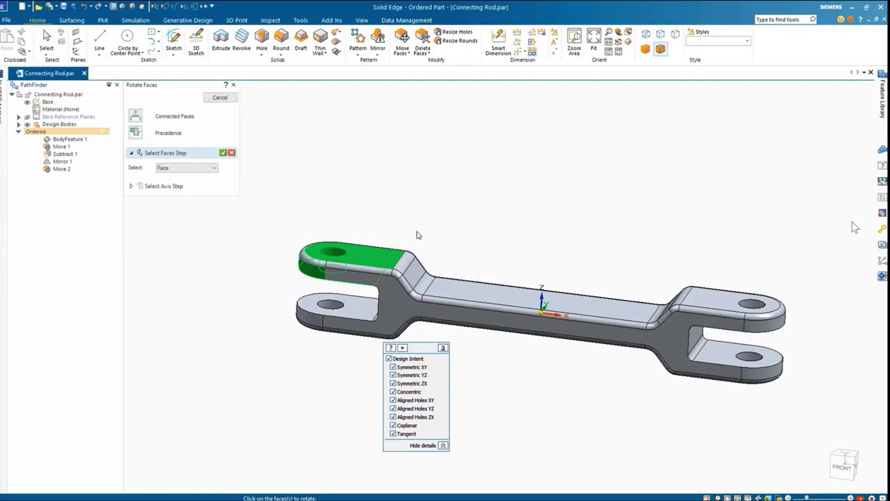
pyautogui.rightClick(410, 171)
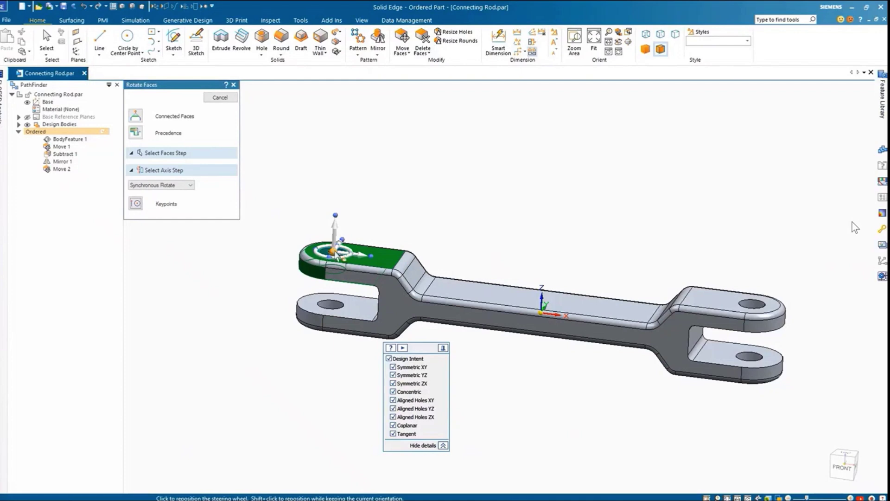
# Rotate the selected faces by -5° about the inner end of the arm, changing only the left fork, and finish the feature.
pyautogui.click(333, 252)
pyautogui.click(371, 285)
pyautogui.click(348, 282)
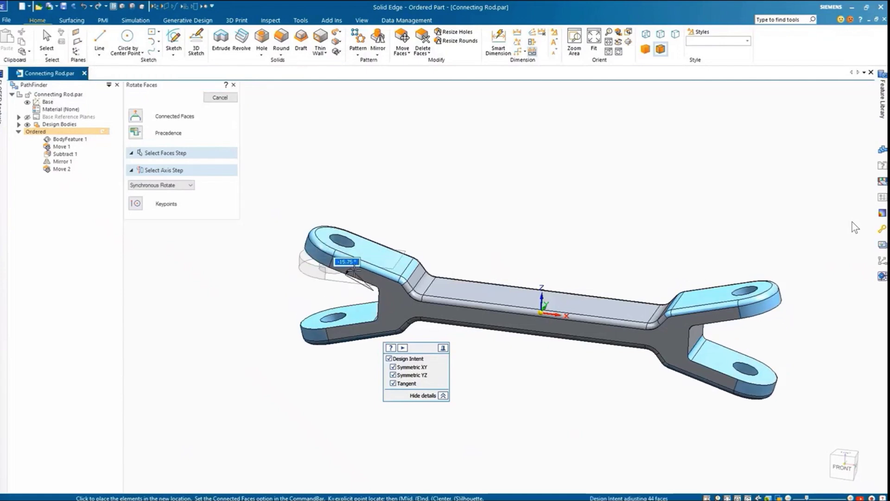
pyautogui.write('-5.0')
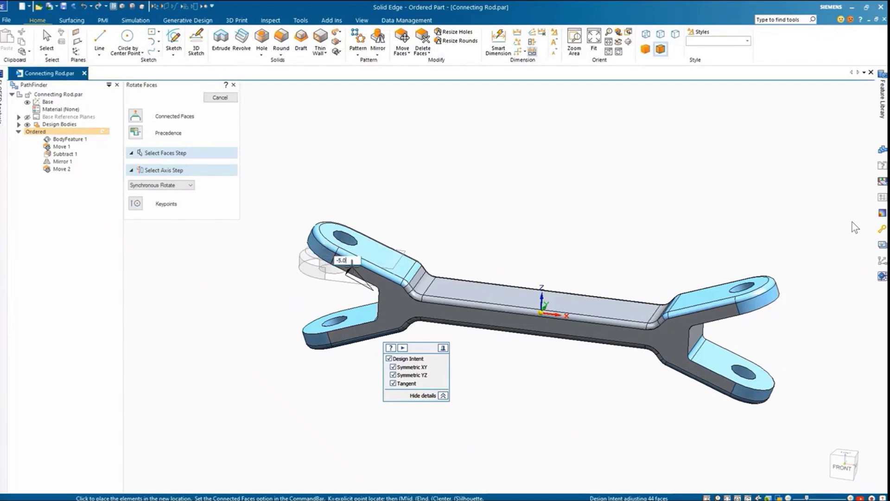
pyautogui.press('Return')
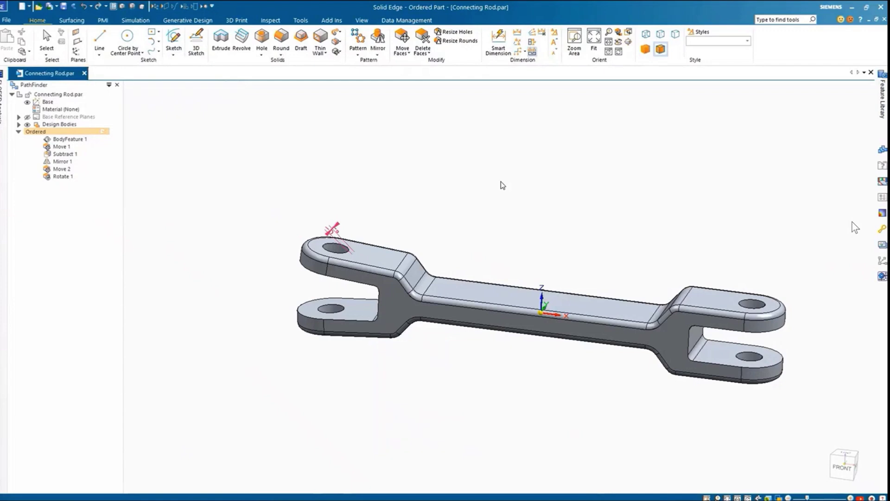
pyautogui.click(234, 99)
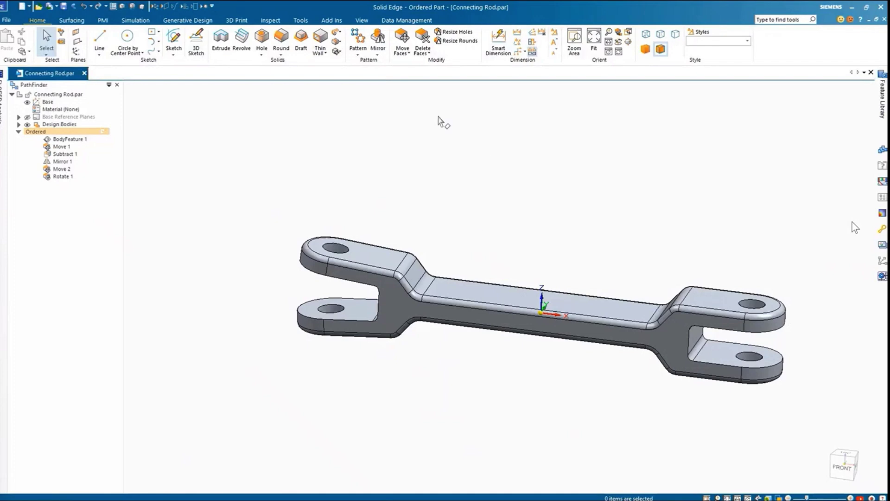
# Offset the rod's middle top face and the adjoining left sloped face by -1.5 mm using Offset Faces.
pyautogui.click(407, 54)
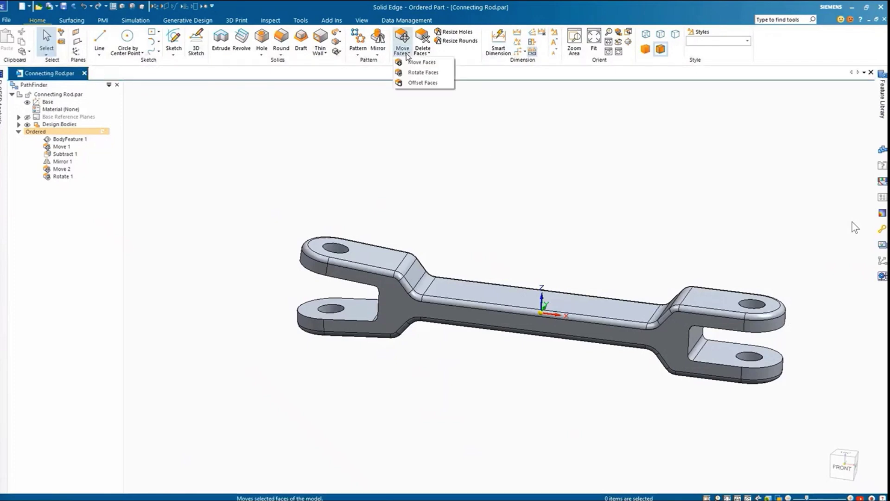
pyautogui.click(411, 83)
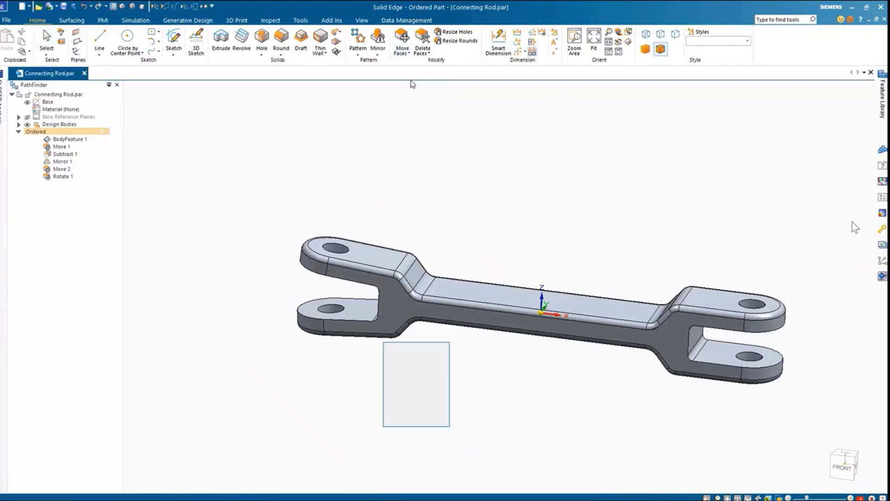
pyautogui.click(480, 289)
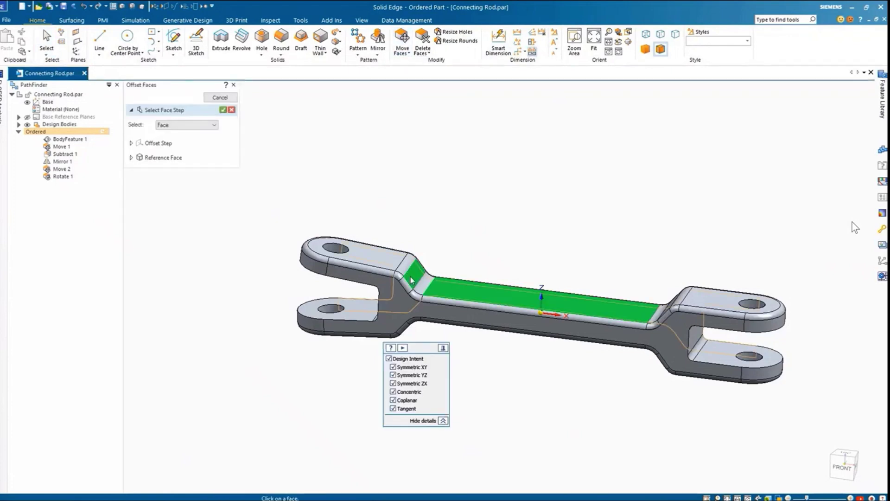
pyautogui.rightClick(473, 243)
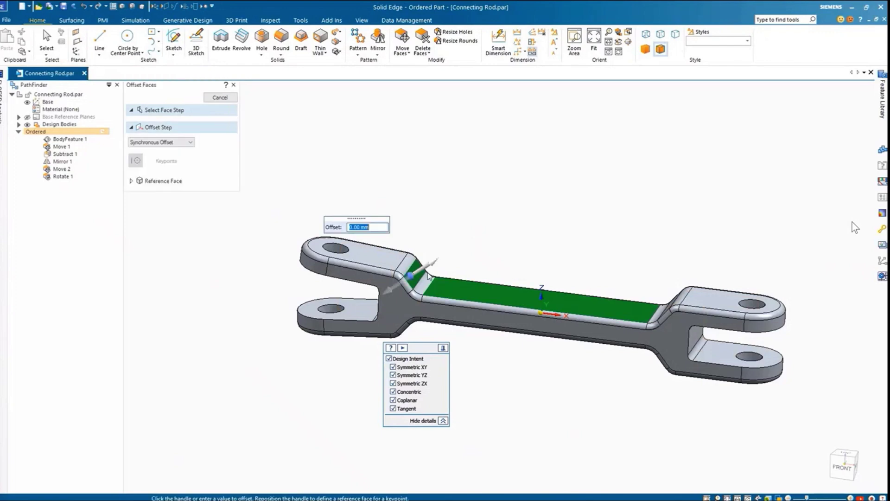
pyautogui.click(424, 274)
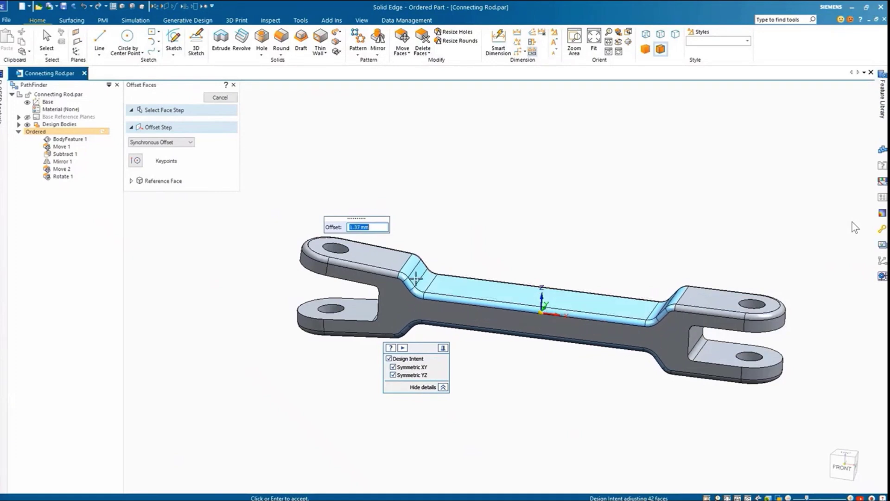
pyautogui.write('-1.5')
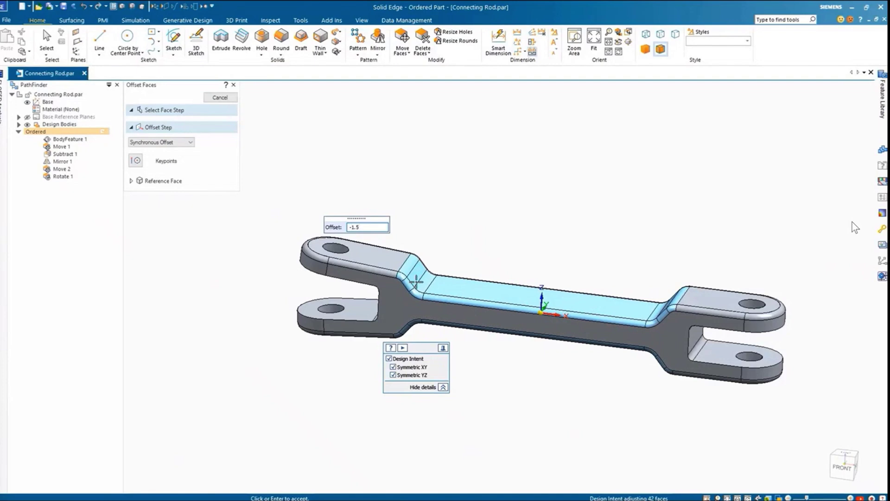
pyautogui.press('Return')
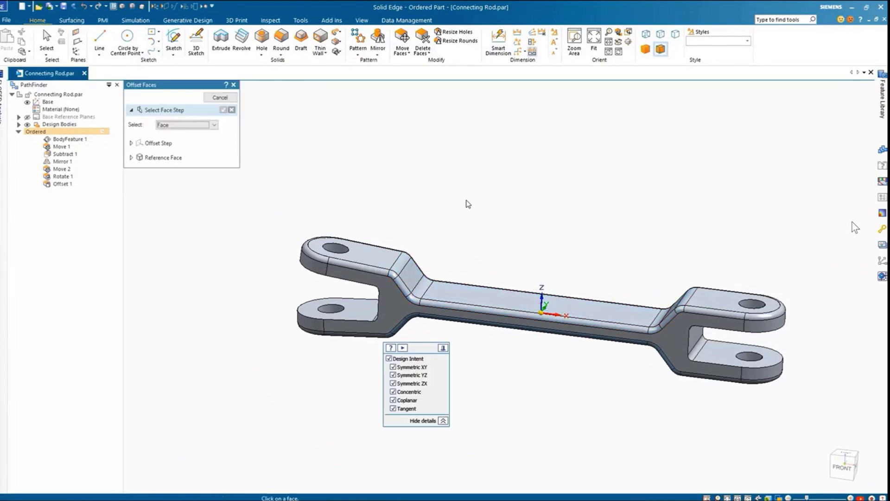
pyautogui.click(221, 98)
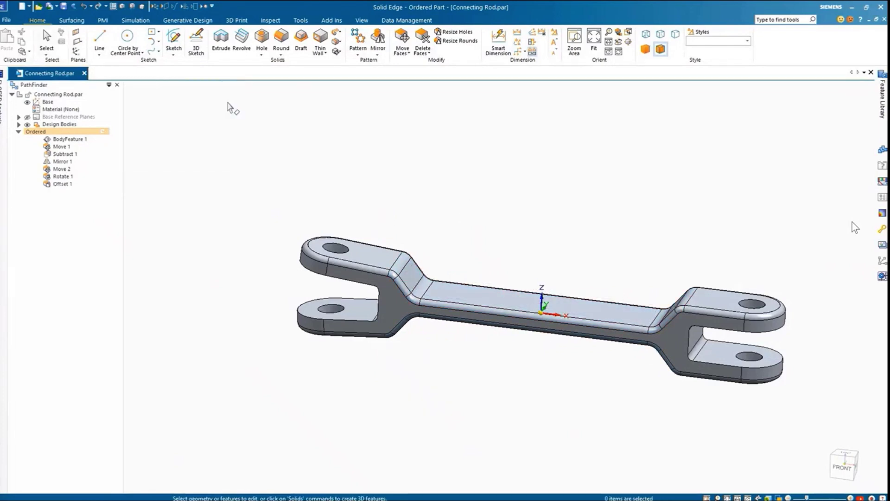